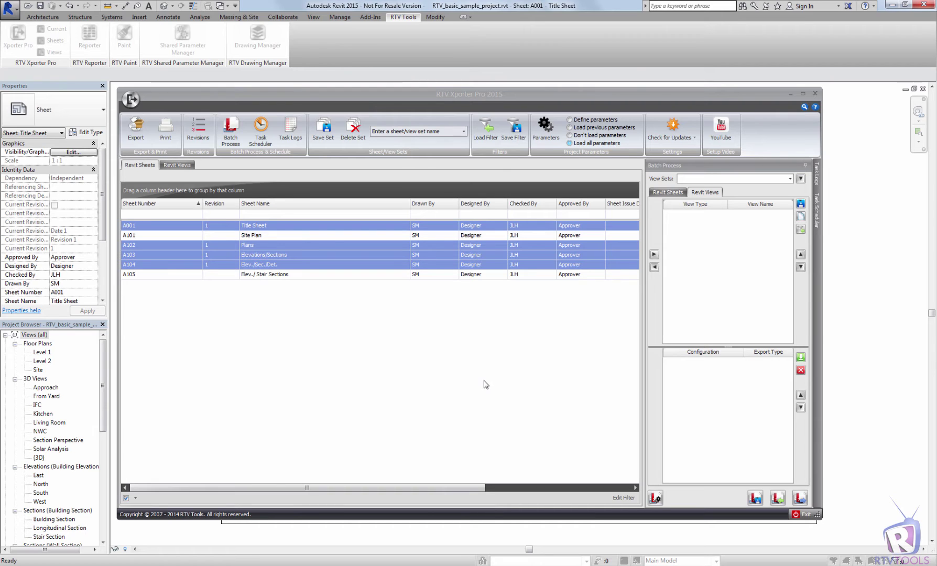
# Open the Task Scheduler panel from the Batch Process & Schedule ribbon group
pyautogui.click(262, 135)
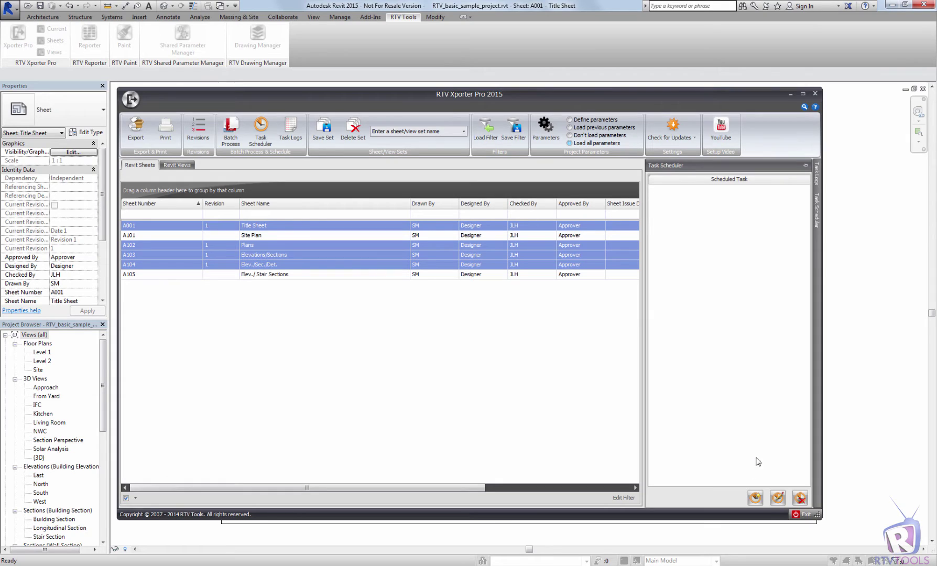
# Create a task named 'My Scheduled Task', preview the Daily/Weekly/Monthly options, then choose One time
pyautogui.click(755, 499)
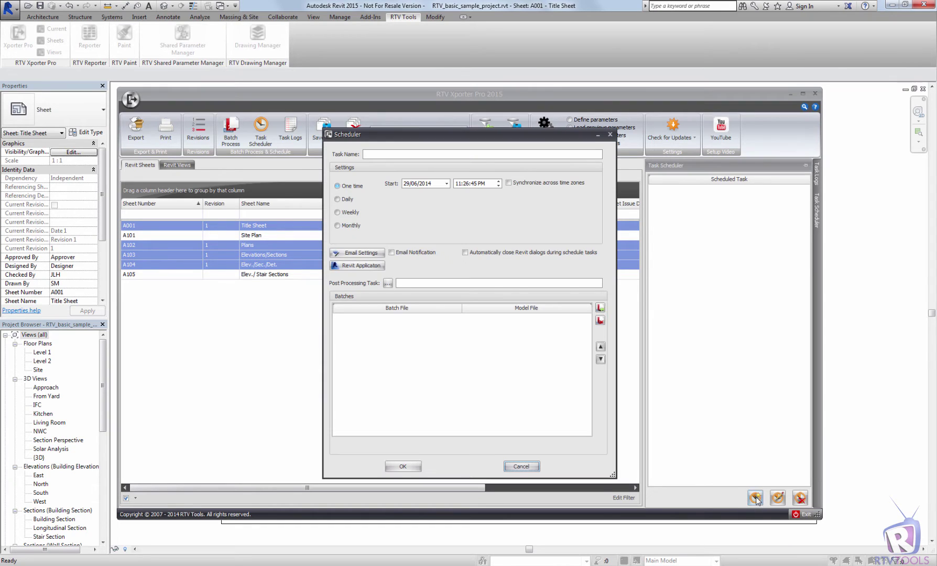
pyautogui.click(383, 154)
pyautogui.write('My Schedul')
pyautogui.write('ed Task')
pyautogui.click(347, 199)
pyautogui.click(350, 212)
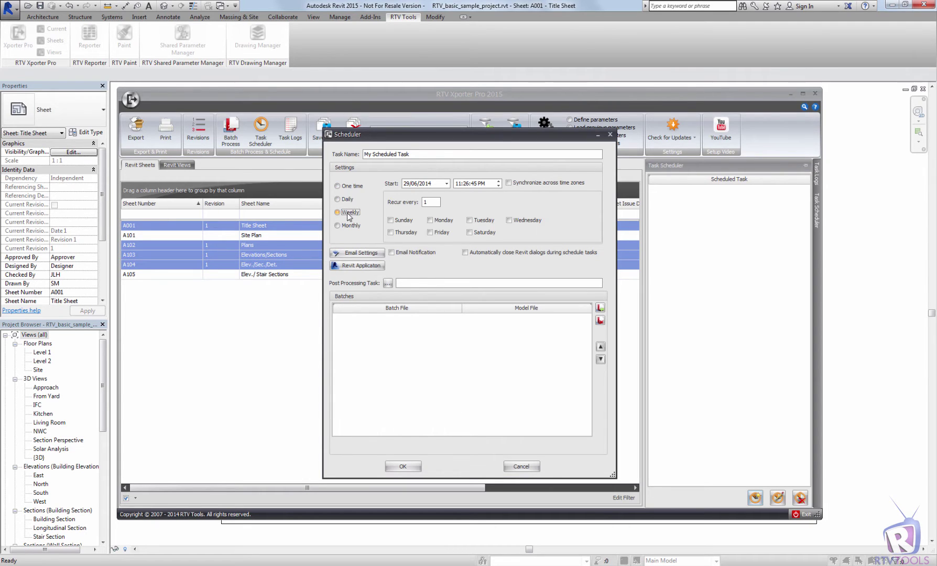
pyautogui.click(350, 226)
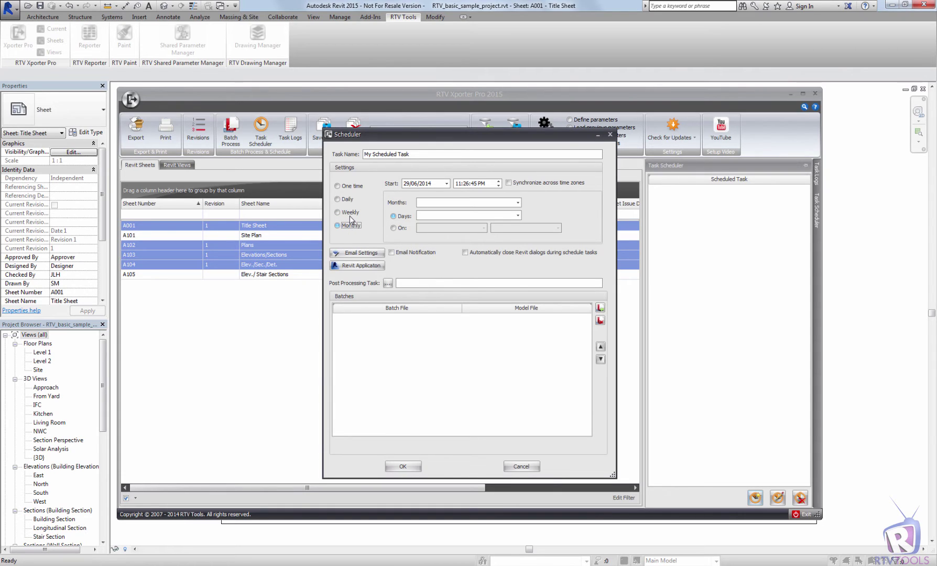
pyautogui.click(349, 213)
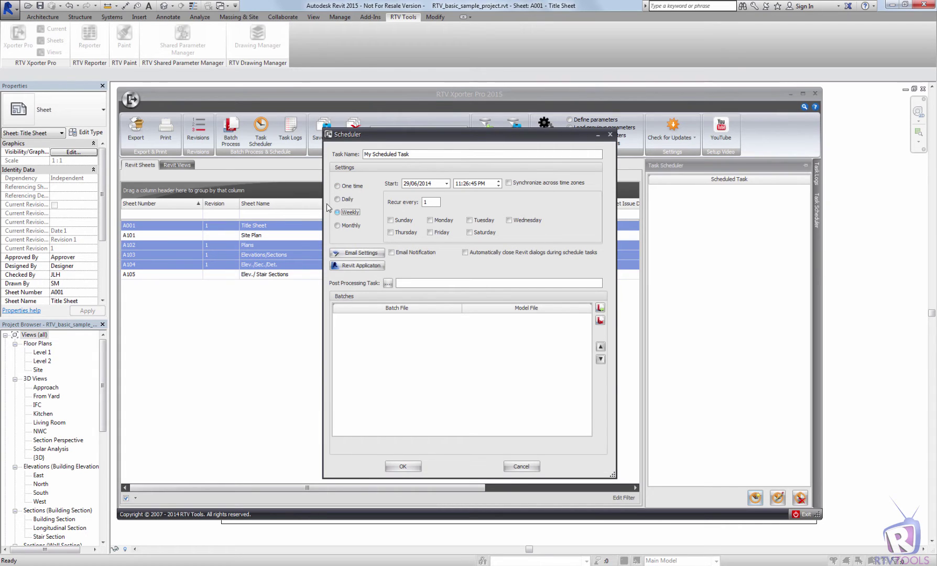
pyautogui.click(337, 186)
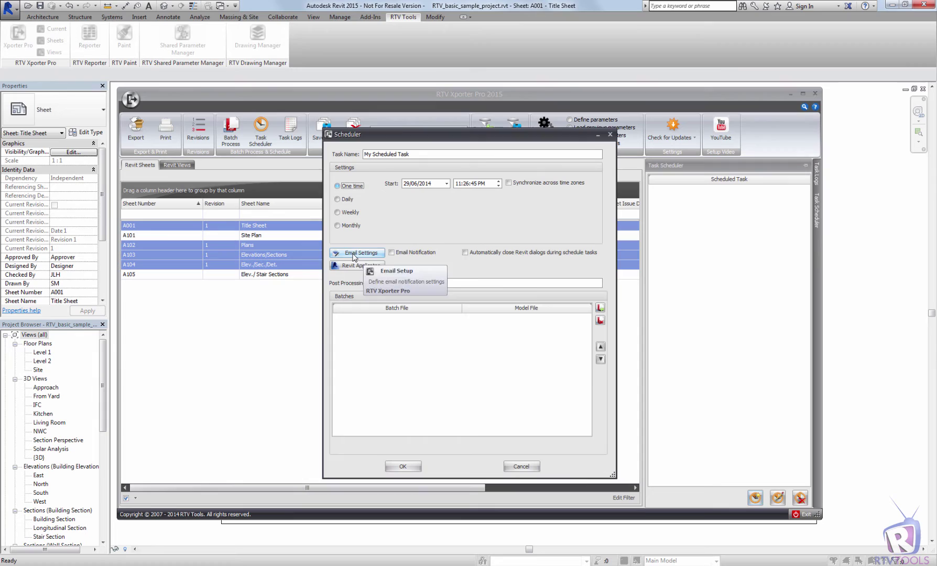
pyautogui.click(353, 256)
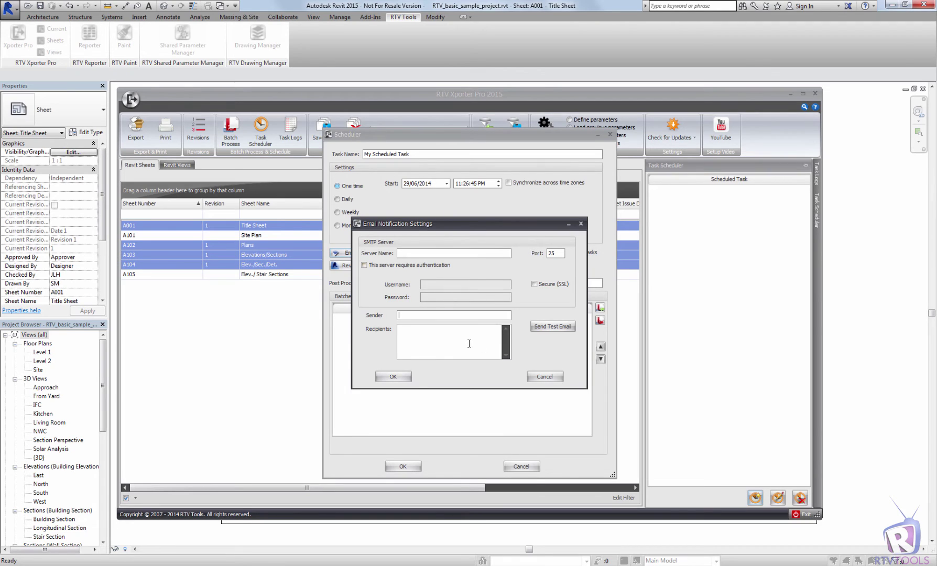
pyautogui.click(561, 328)
pyautogui.click(547, 376)
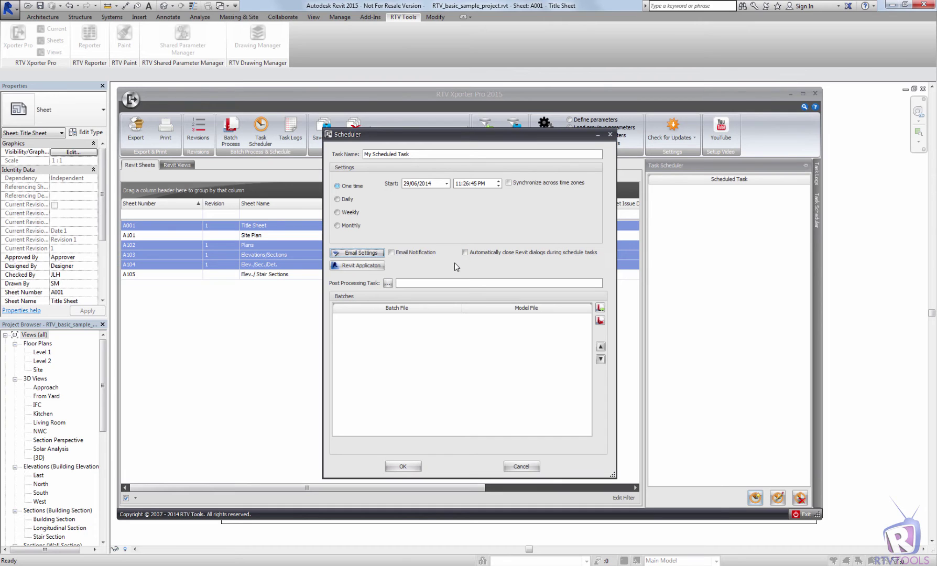
# Enable auto-closing of Revit dialogs and set Revit 2015's Revit.exe as the task's application
pyautogui.click(465, 253)
pyautogui.click(467, 254)
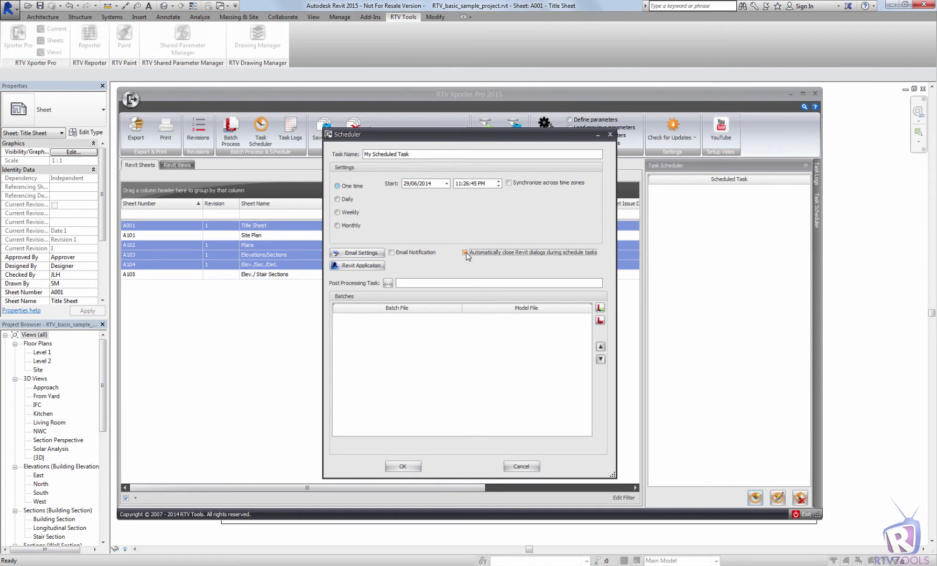
pyautogui.click(355, 266)
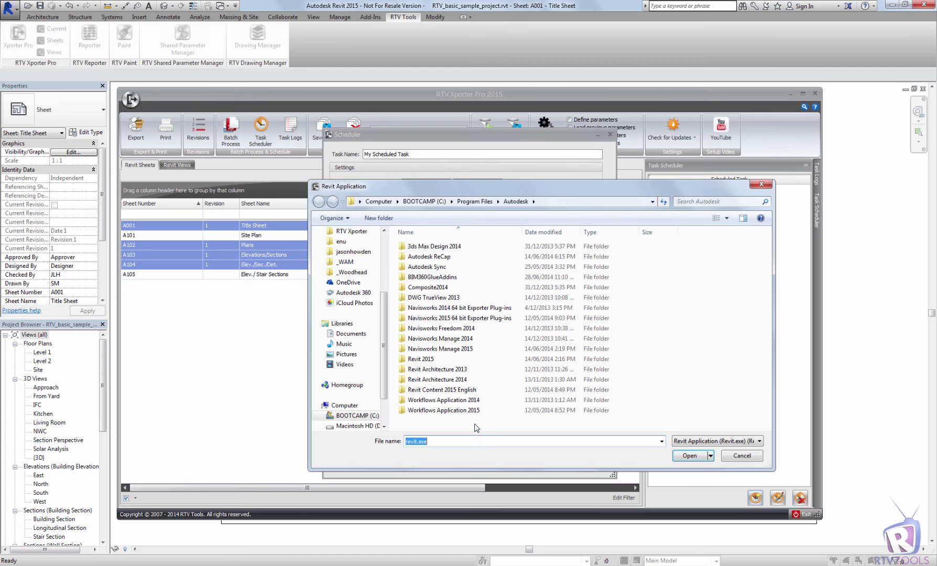
pyautogui.doubleClick(421, 359)
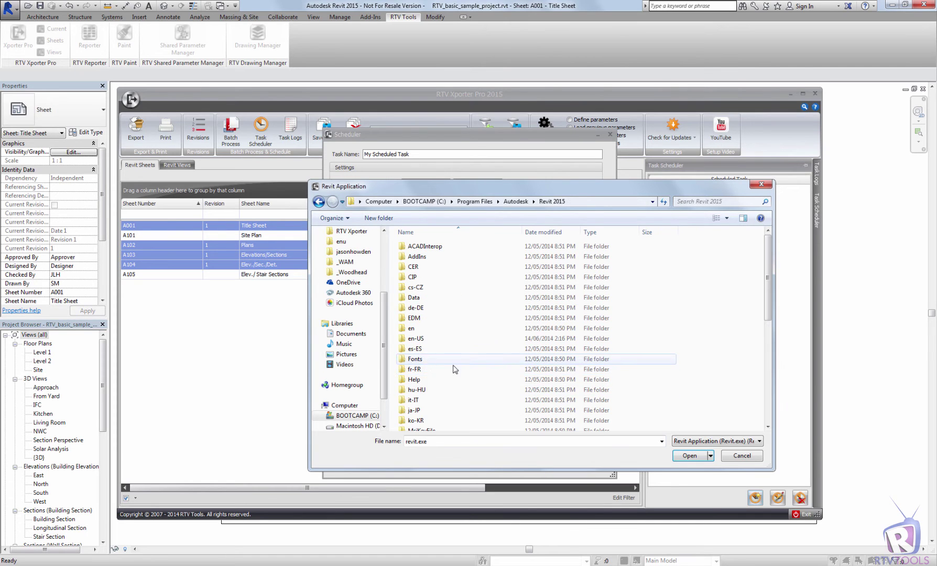
pyautogui.moveTo(768, 248); pyautogui.dragTo(777, 423)
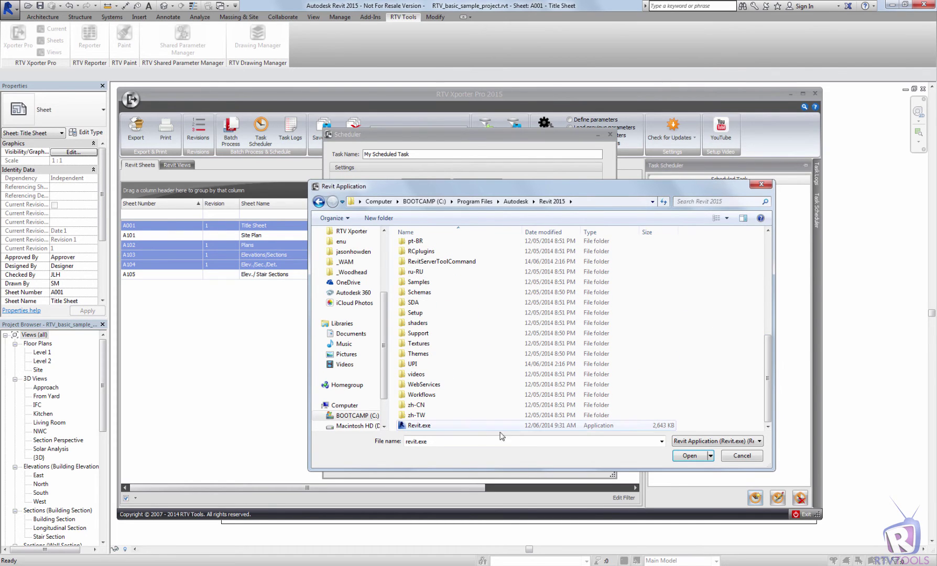
pyautogui.click(418, 425)
pyautogui.click(690, 455)
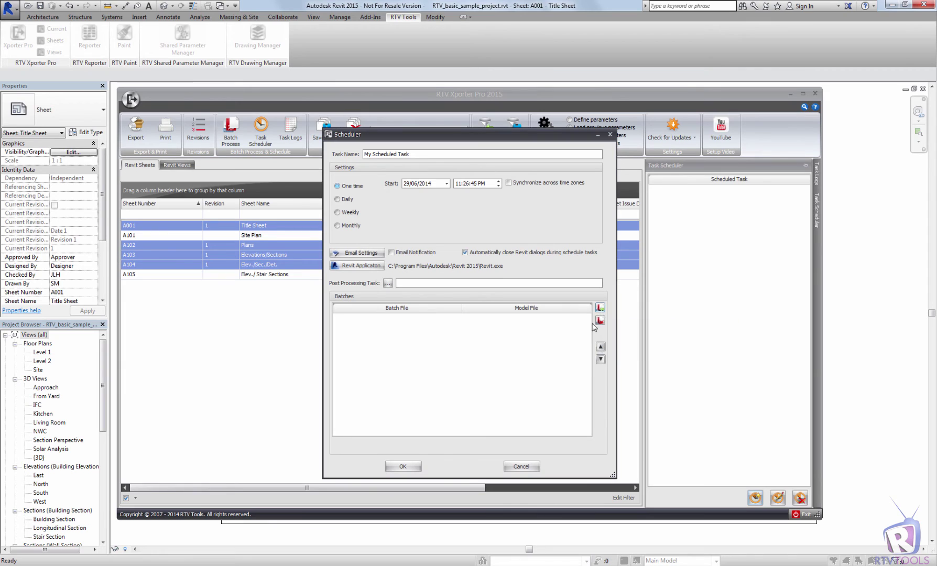
# Load the My Batch.xml batch set into the task's batch list
pyautogui.click(602, 309)
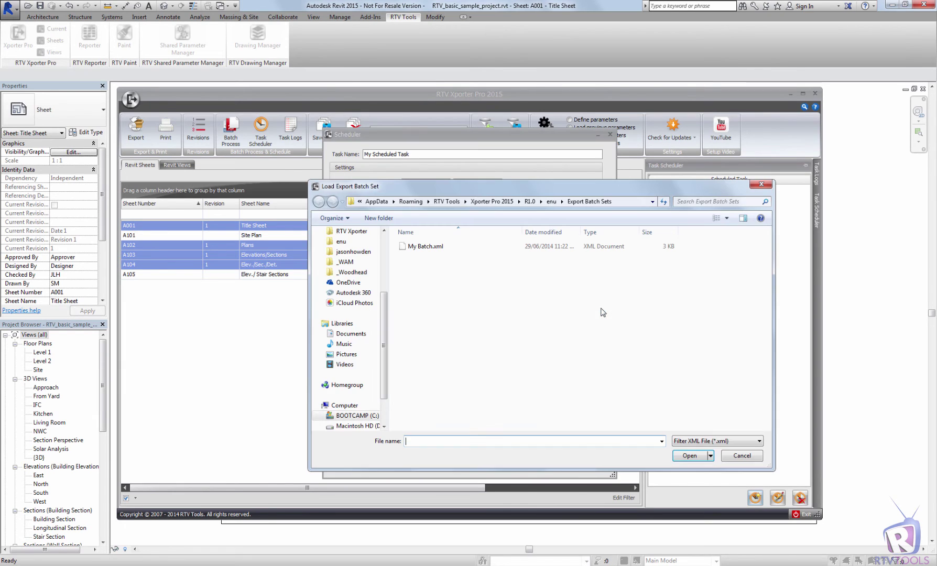
pyautogui.click(424, 246)
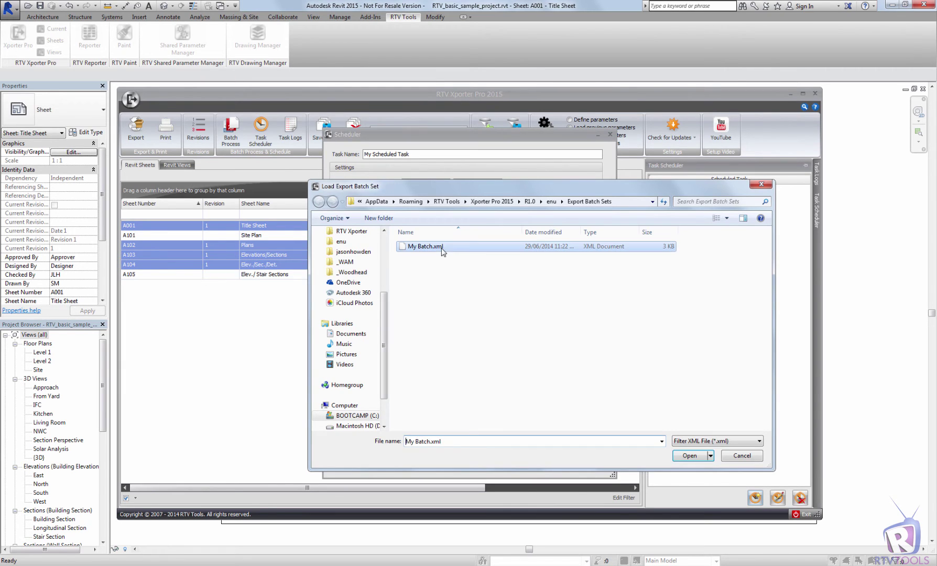
pyautogui.click(689, 455)
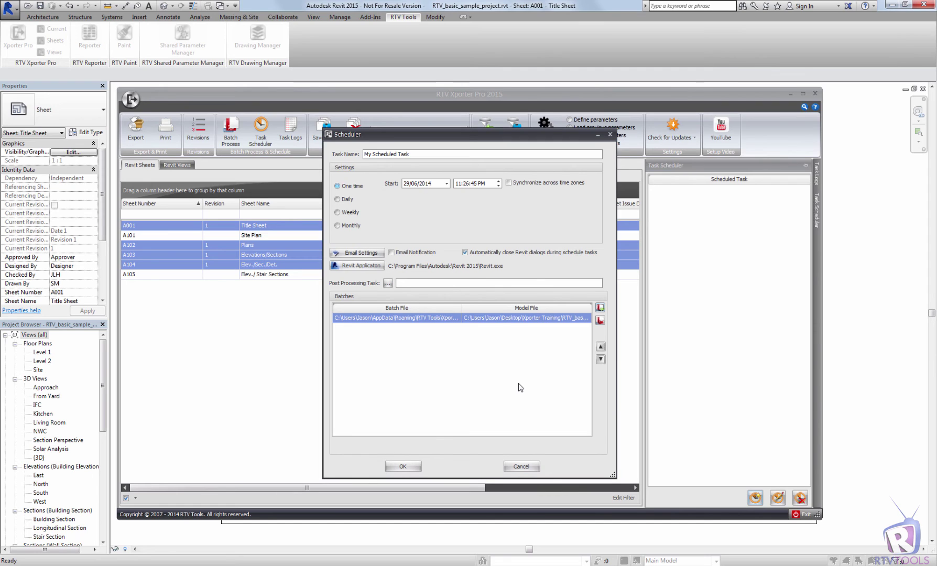
# Set the start time to 11:30:00 PM on 29/06/2014 and save the task with OK
pyautogui.click(467, 184)
pyautogui.write('28')
pyautogui.doubleClick(467, 185)
pyautogui.write('05')
pyautogui.write('31')
pyautogui.click(479, 183)
pyautogui.write('00')
pyautogui.click(489, 184)
pyautogui.click(468, 184)
pyautogui.write('30')
pyautogui.click(495, 390)
pyautogui.click(412, 467)
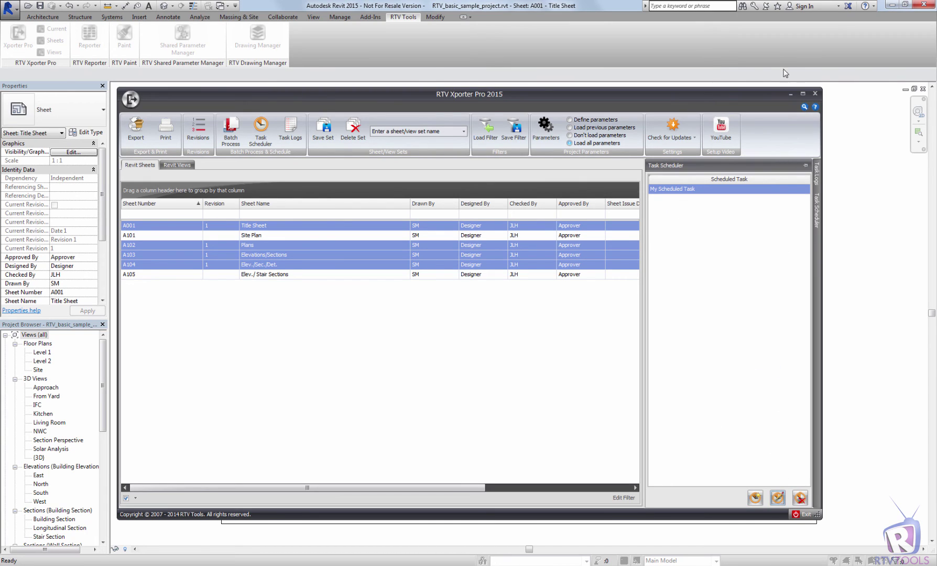
# Close the Xporter Pro window and save the sample project
pyautogui.click(814, 95)
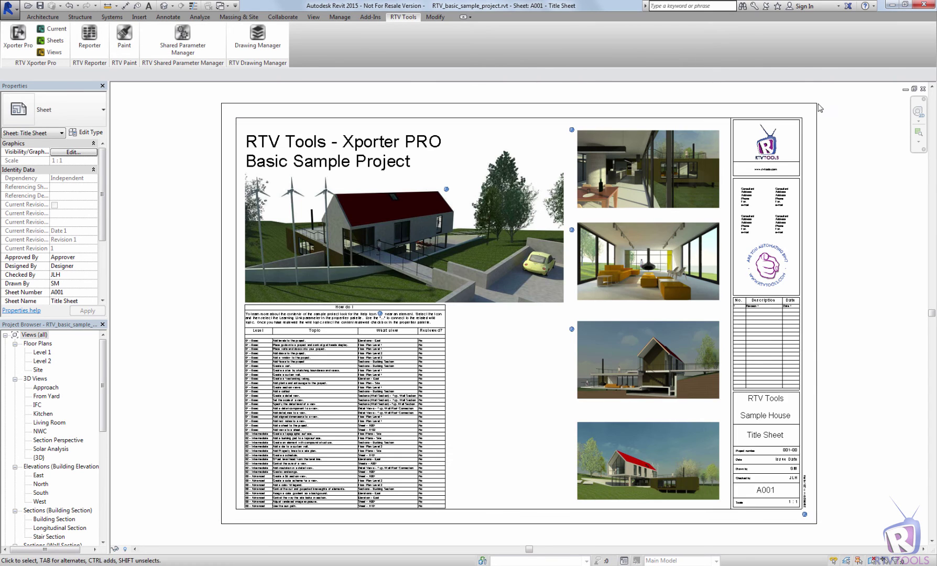
pyautogui.click(40, 7)
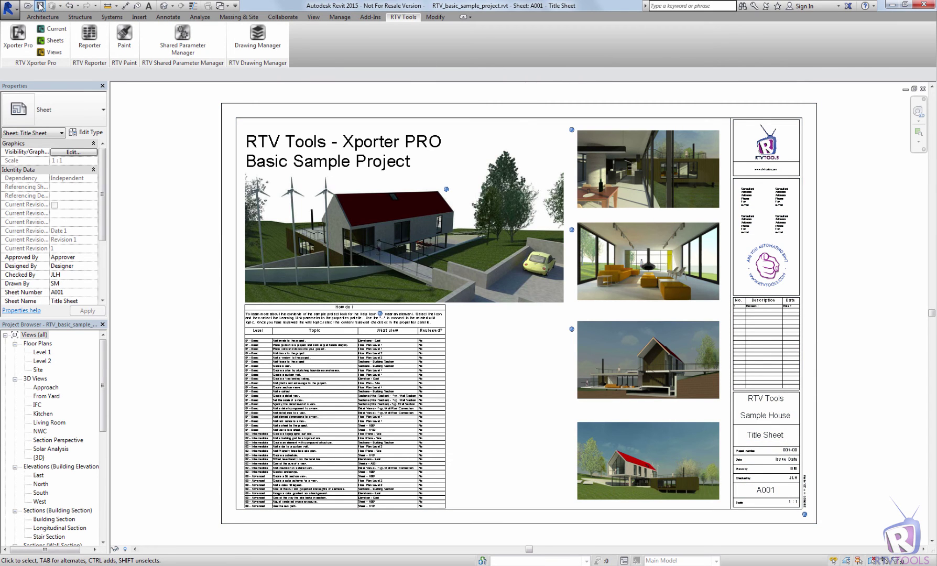
# Quit Revit so the scheduled batch export can run on time
pyautogui.click(924, 6)
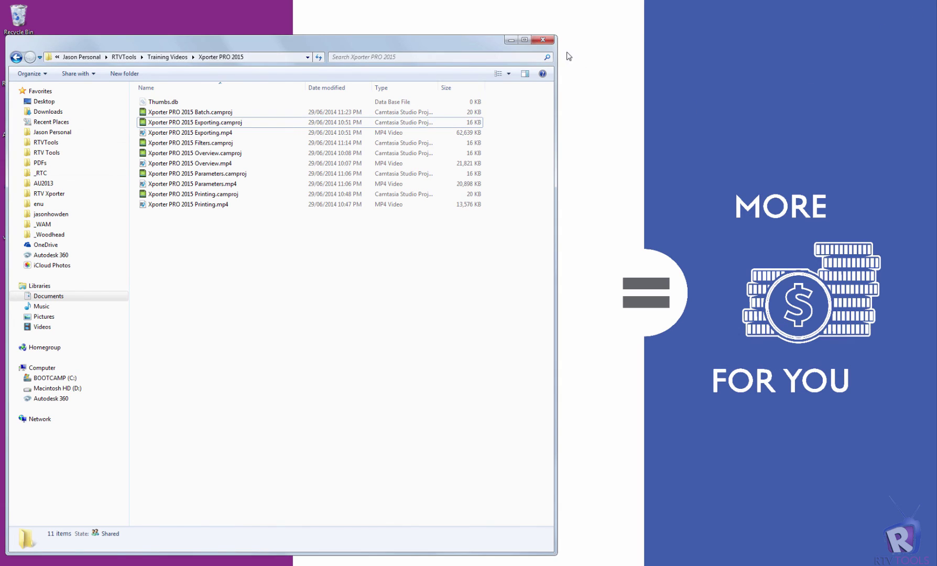